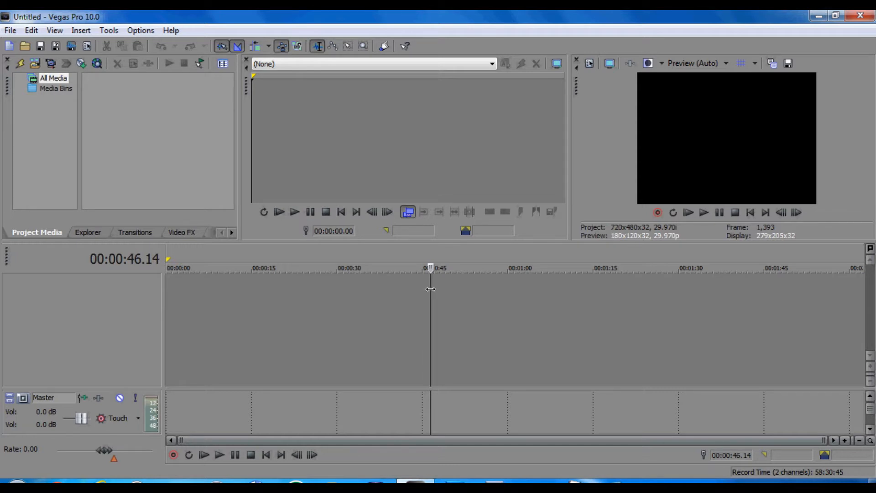
pyautogui.click(596, 308)
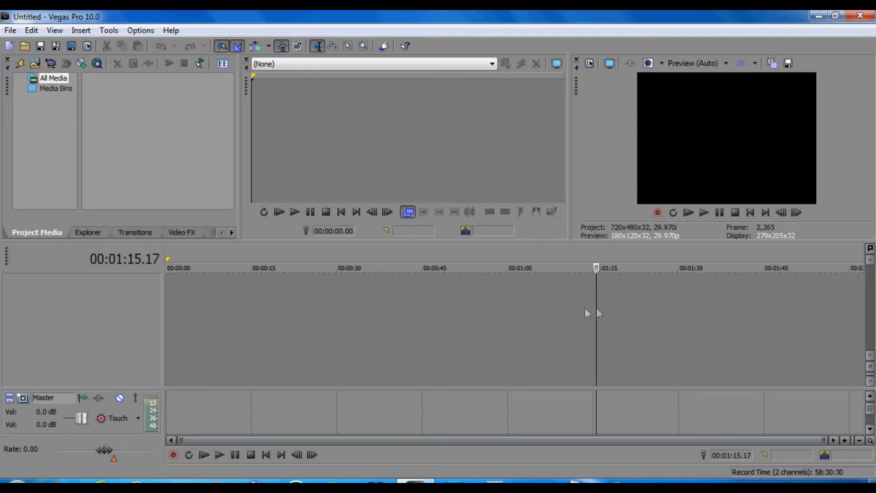
pyautogui.click(226, 298)
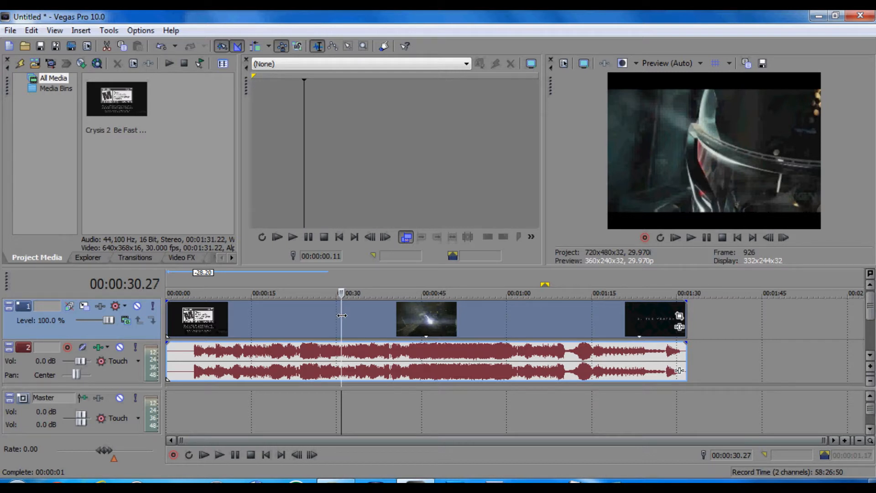
# Split the Crysis 2 trailer clip and its audio at 00:00:38.00 and select each resulting piece in turn.
pyautogui.click(341, 316)
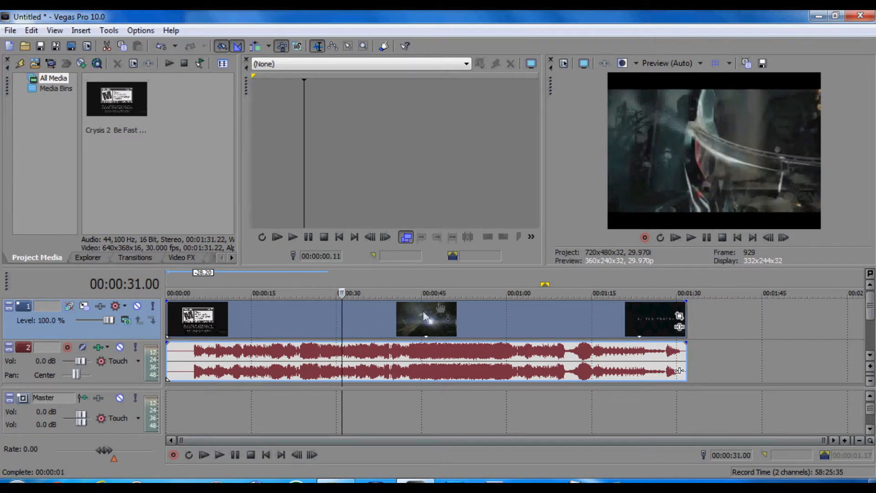
pyautogui.click(437, 293)
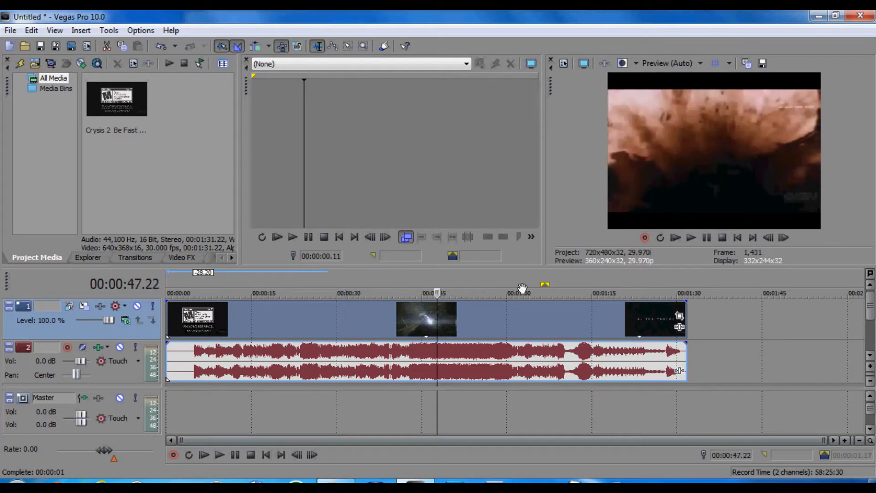
pyautogui.click(381, 280)
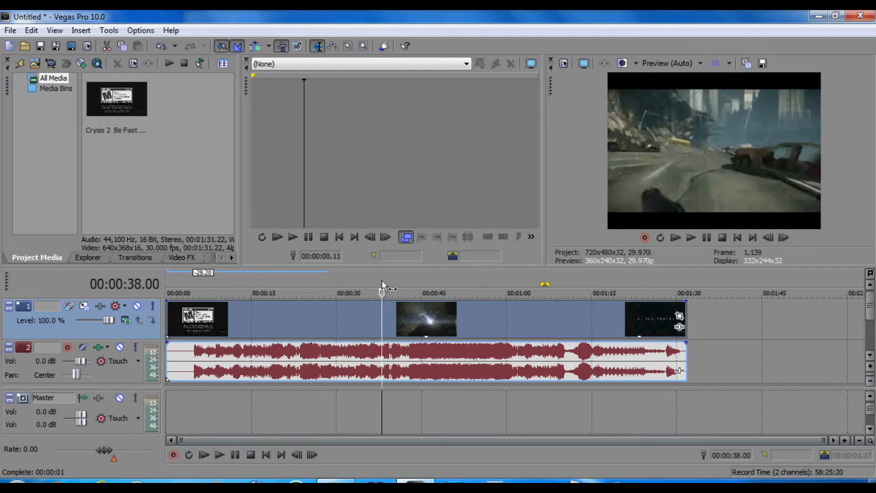
pyautogui.press('s')
pyautogui.click(452, 322)
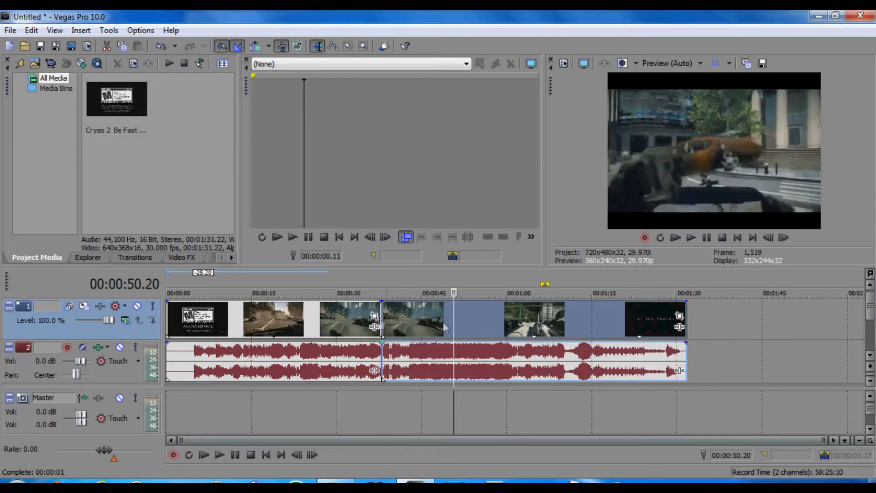
pyautogui.click(297, 319)
pyautogui.click(450, 311)
pyautogui.click(320, 319)
# Split the later part of the trailer at three more points and select individual segments between the cuts.
pyautogui.click(483, 322)
pyautogui.press('s')
pyautogui.click(547, 320)
pyautogui.press('s')
pyautogui.click(636, 320)
pyautogui.press('s')
pyautogui.click(589, 319)
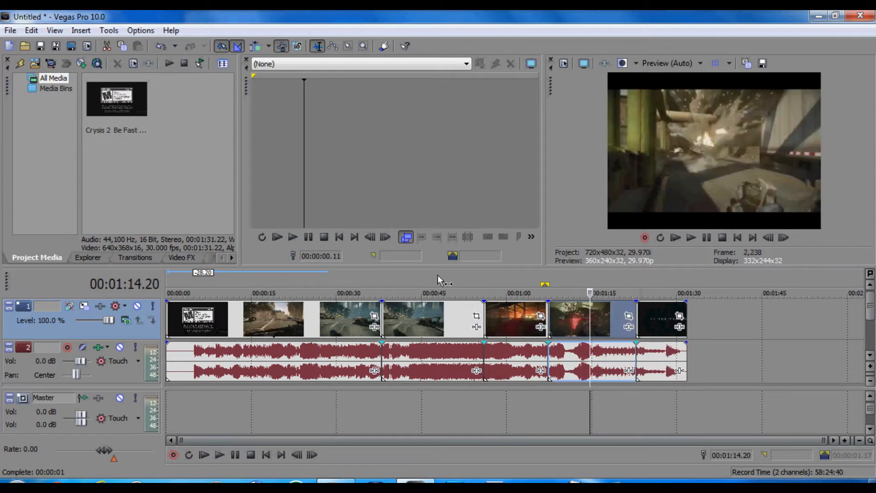
pyautogui.click(415, 322)
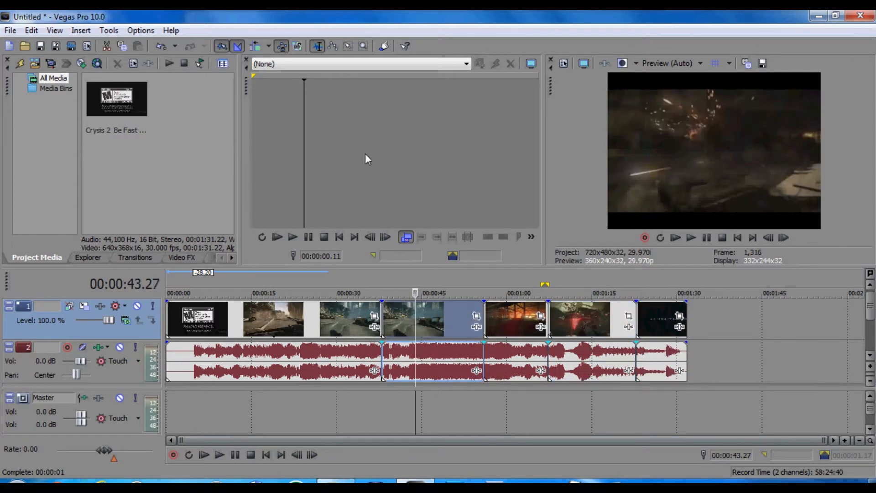
pyautogui.moveTo(147, 122); pyautogui.dragTo(253, 125)
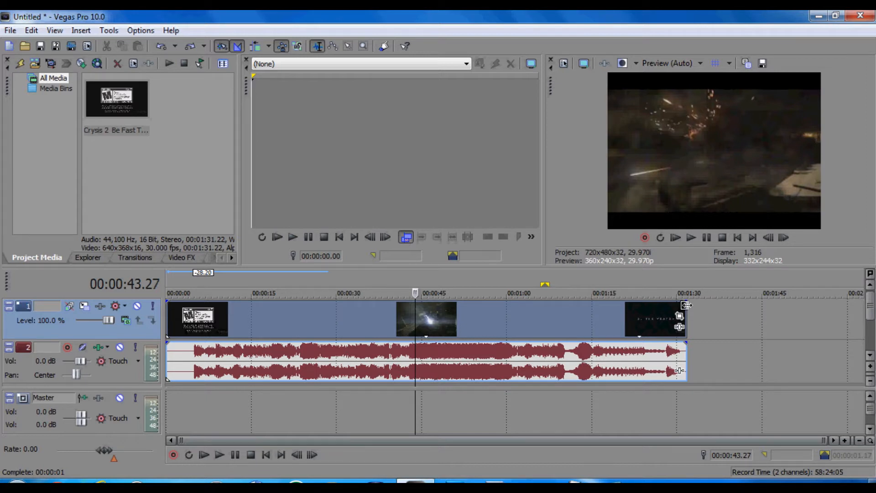
# Time-stretch the end of the trailer clip to just past 00:03:45 to slow it down, and play the result.
pyautogui.click(686, 305)
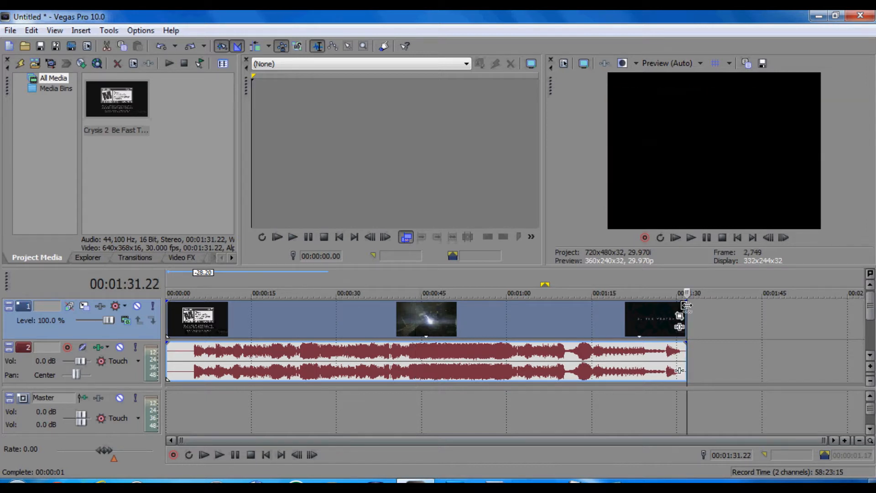
pyautogui.moveTo(685, 305); pyautogui.dragTo(811, 296)
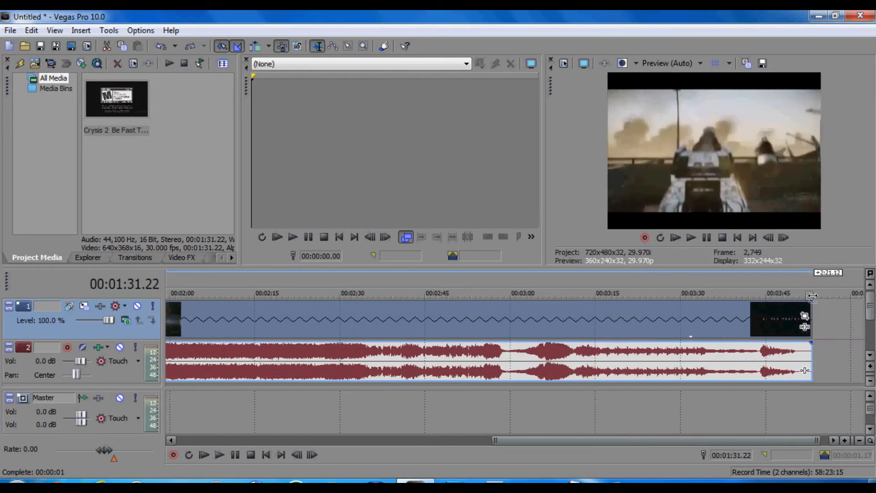
pyautogui.click(205, 395)
pyautogui.press('space')
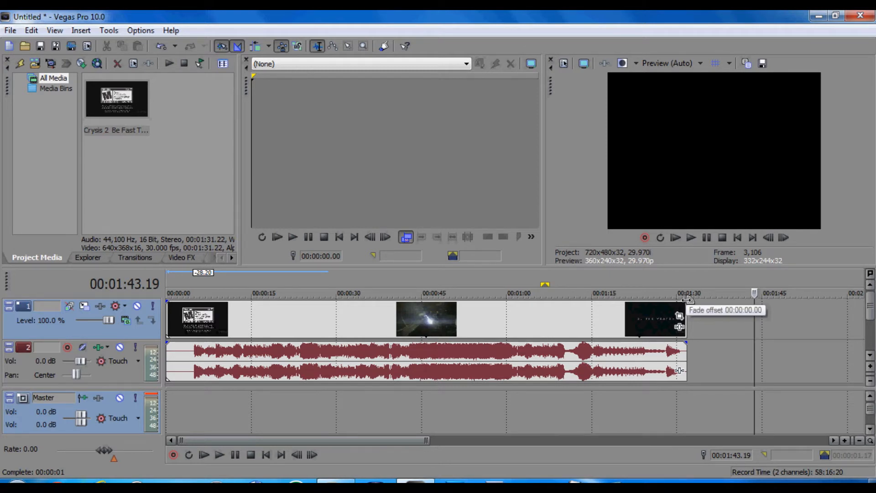
# Add a video fade-out from about 00:01:15 to the end of the clip and play it from 00:01:15.00.
pyautogui.moveTo(687, 298); pyautogui.dragTo(593, 303)
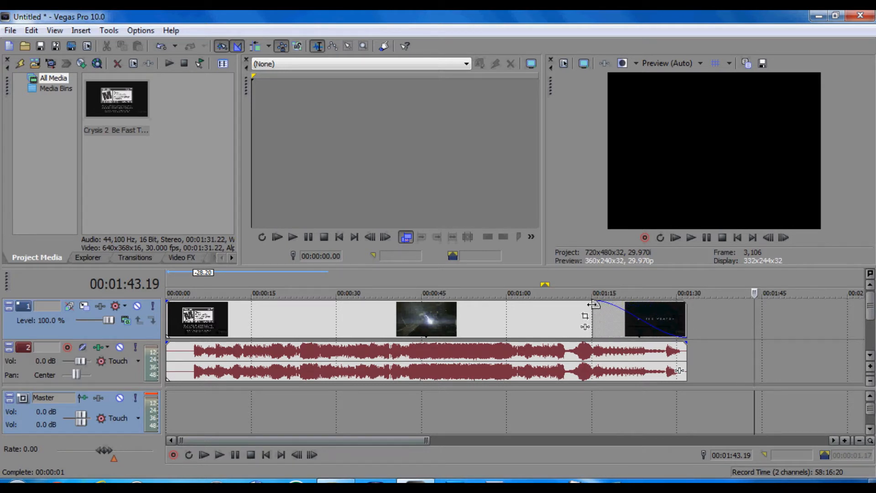
pyautogui.click(592, 278)
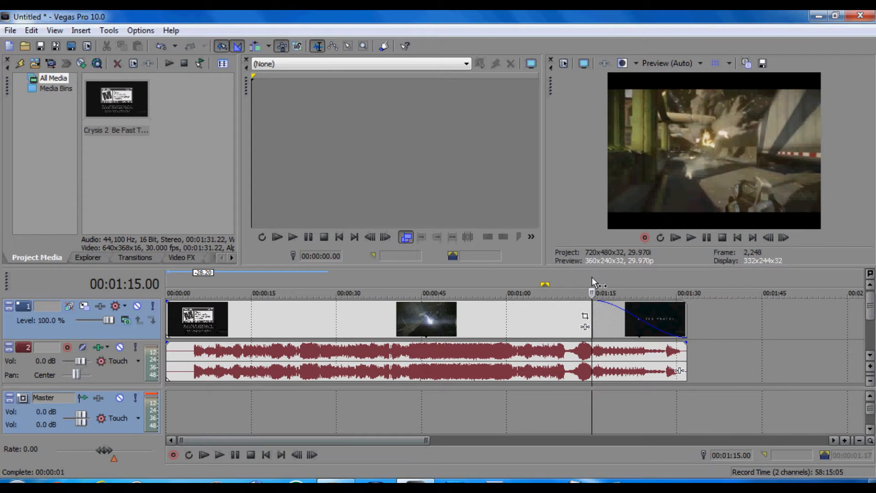
pyautogui.press('space')
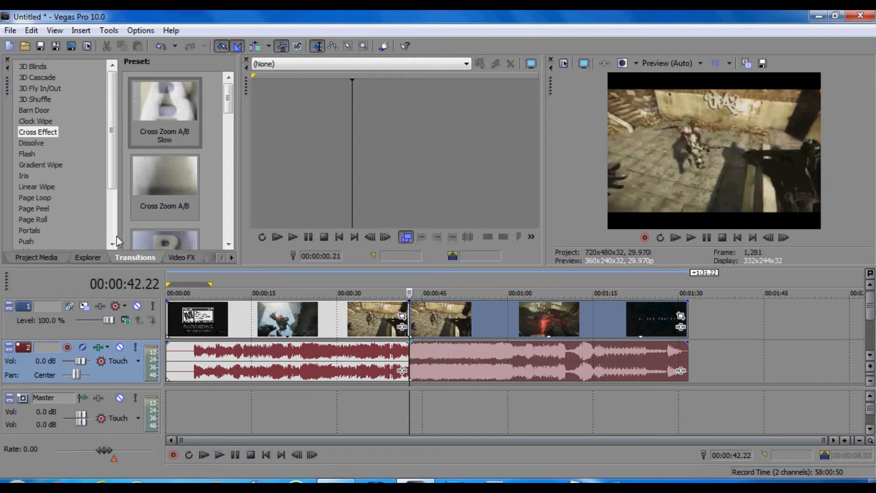
# Apply the Cross Effect transition Cross Zoom A/B Slow at the cut between the two clips and play it from 00:00:37.27.
pyautogui.click(94, 257)
pyautogui.click(137, 257)
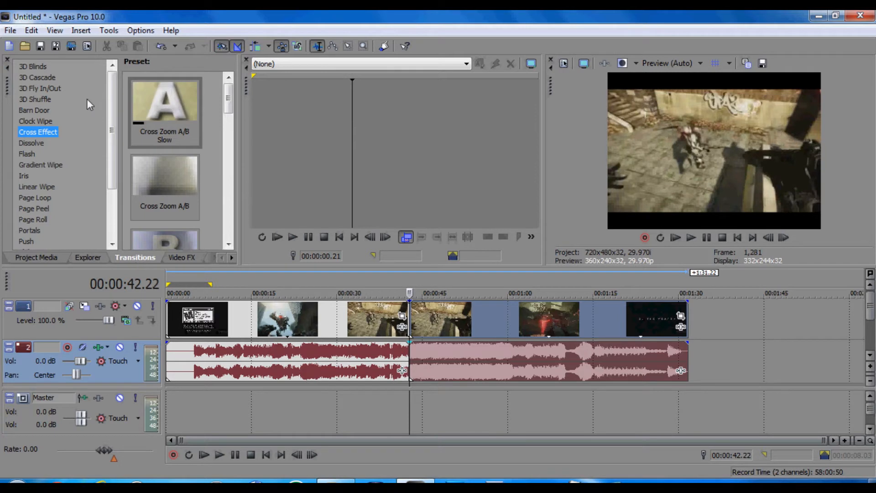
pyautogui.moveTo(113, 109); pyautogui.dragTo(114, 136)
pyautogui.click(44, 224)
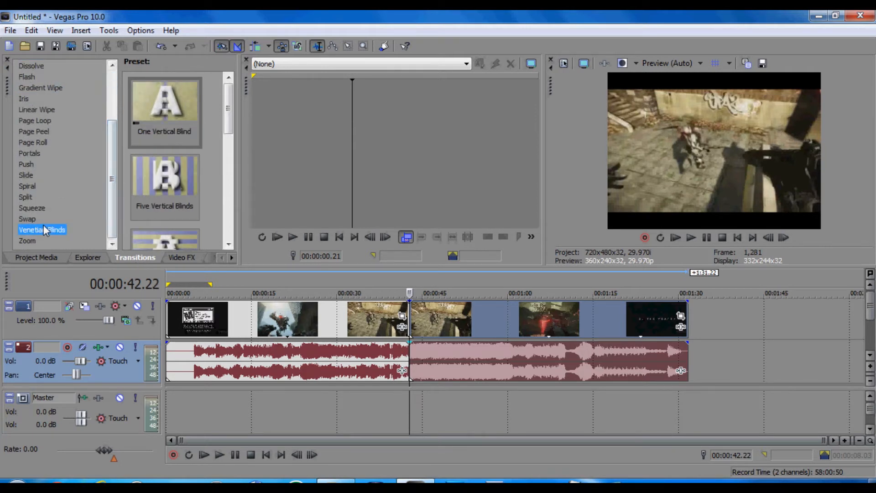
pyautogui.click(51, 104)
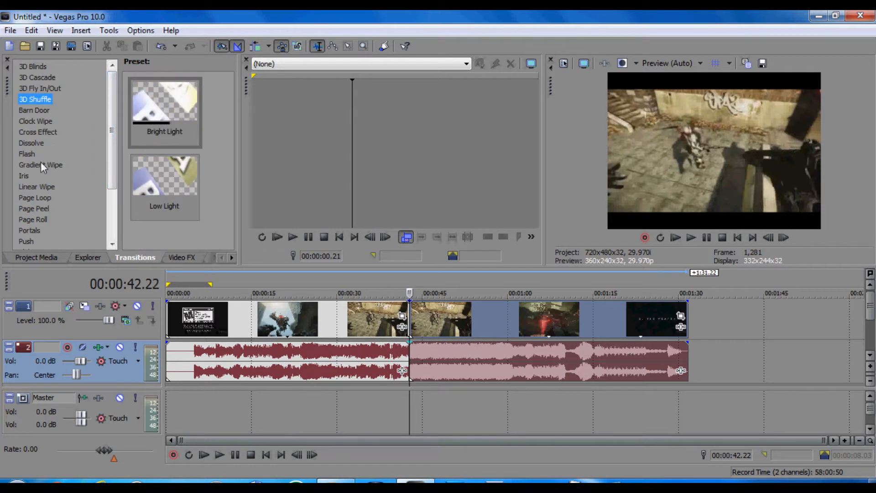
pyautogui.click(35, 132)
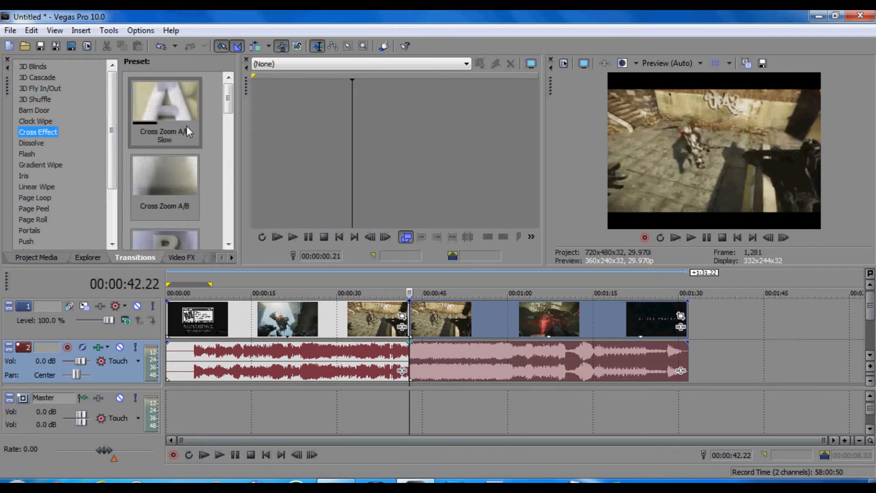
pyautogui.scroll(-2, 230, 127)
pyautogui.moveTo(229, 122); pyautogui.dragTo(232, 99)
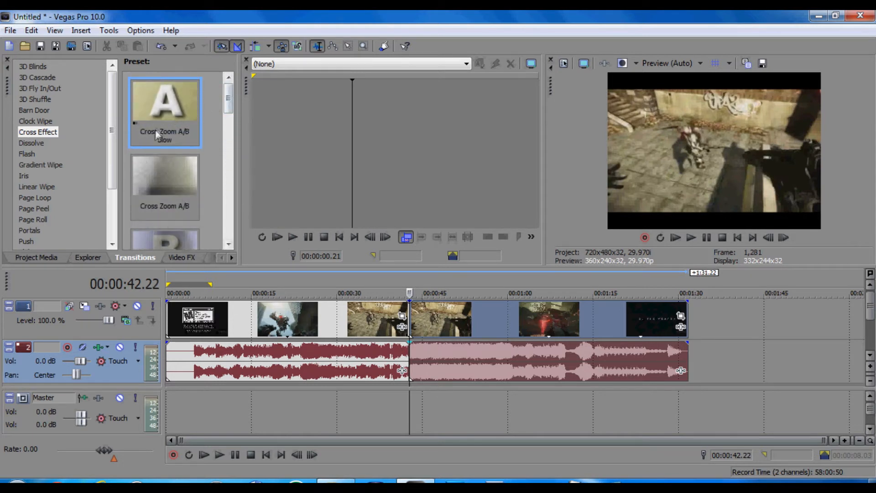
pyautogui.moveTo(172, 120); pyautogui.dragTo(410, 321)
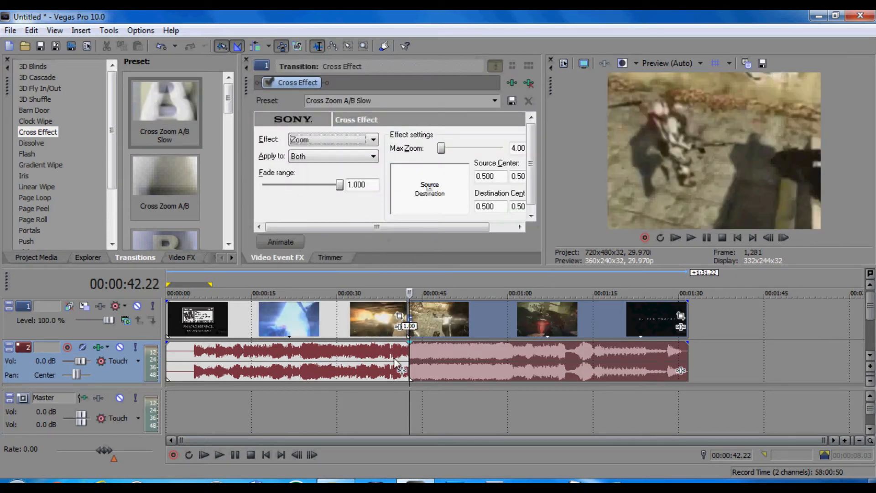
pyautogui.click(381, 277)
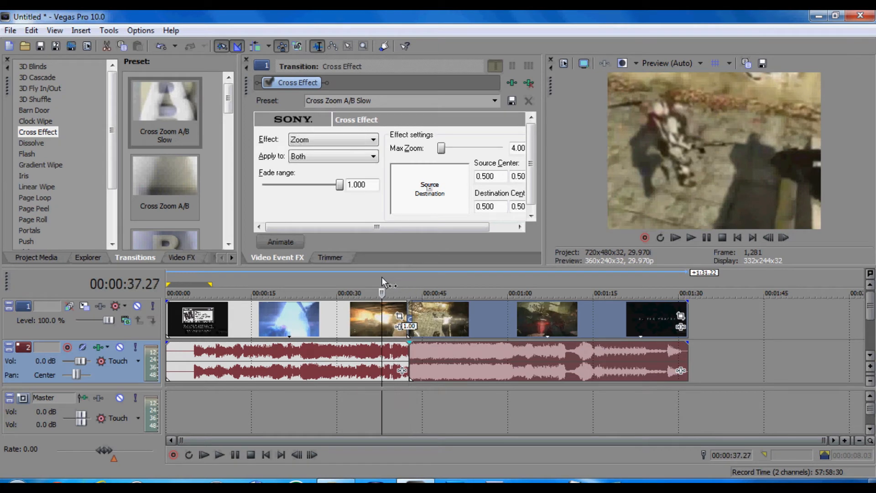
pyautogui.press('space')
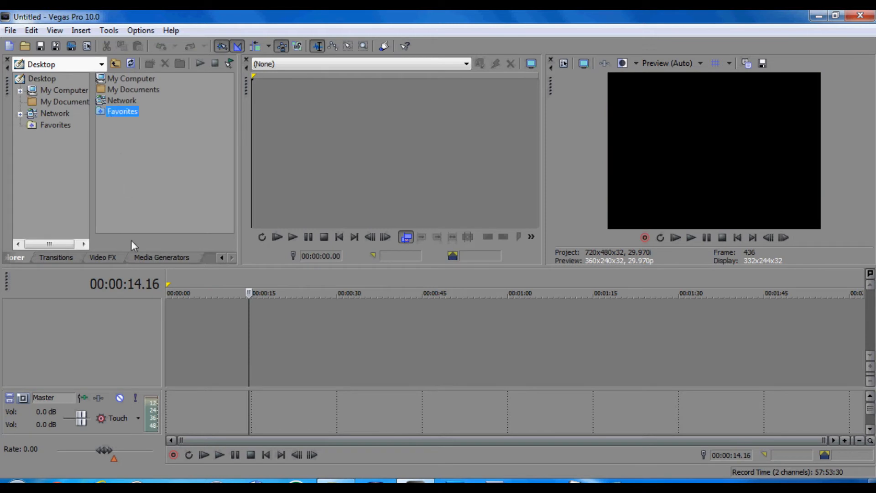
# Add a generated Text event at the start of the empty timeline.
pyautogui.click(165, 258)
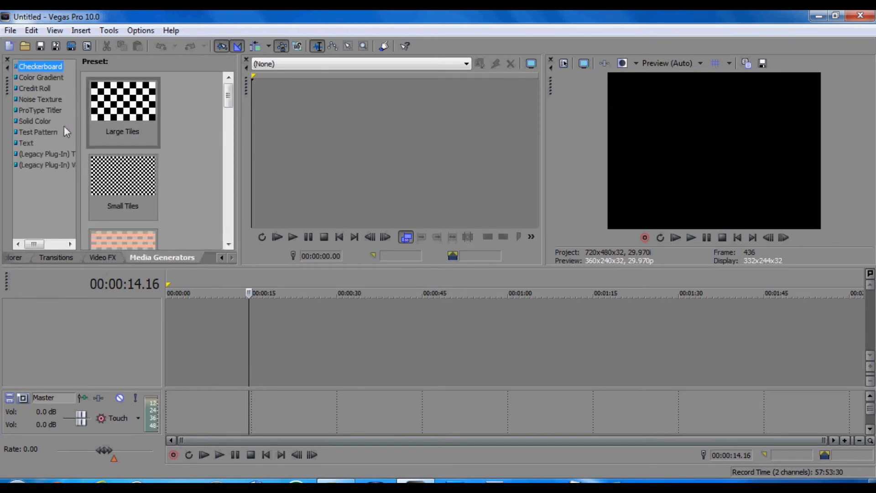
pyautogui.click(27, 143)
pyautogui.click(30, 133)
pyautogui.click(29, 144)
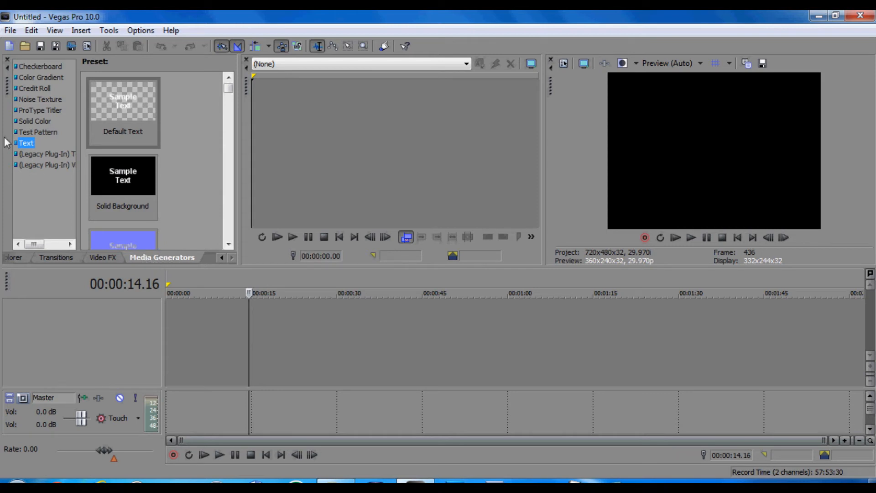
pyautogui.moveTo(67, 150); pyautogui.dragTo(167, 335)
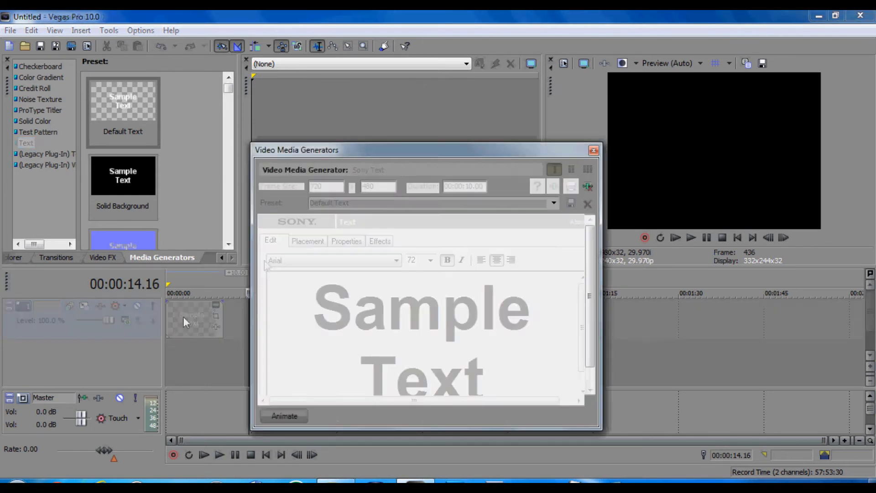
# Review the font and size options for the sample text and place it at about X -0.261, Y -0.326.
pyautogui.click(442, 337)
pyautogui.scroll(-1, 447, 342)
pyautogui.click(496, 348)
pyautogui.scroll(-1, 503, 358)
pyautogui.moveTo(503, 357); pyautogui.dragTo(322, 240)
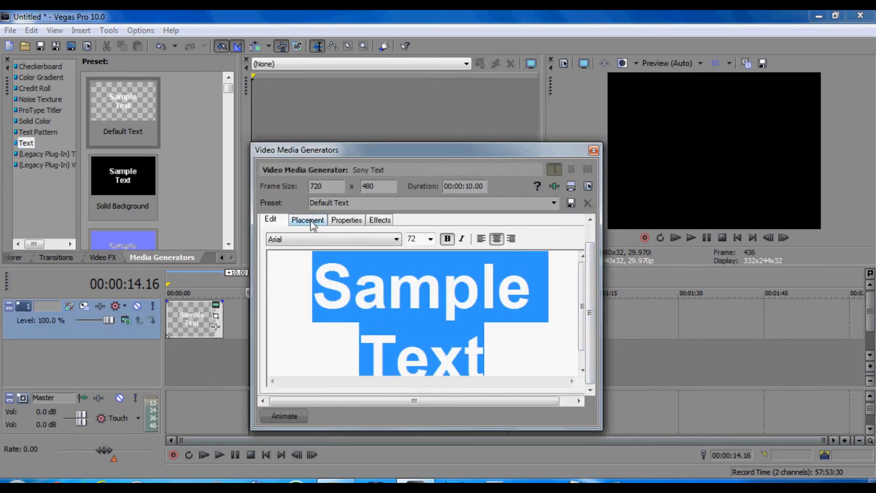
pyautogui.click(396, 239)
pyautogui.click(396, 239)
pyautogui.click(430, 239)
pyautogui.click(434, 244)
pyautogui.click(310, 221)
pyautogui.moveTo(346, 319); pyautogui.dragTo(327, 301)
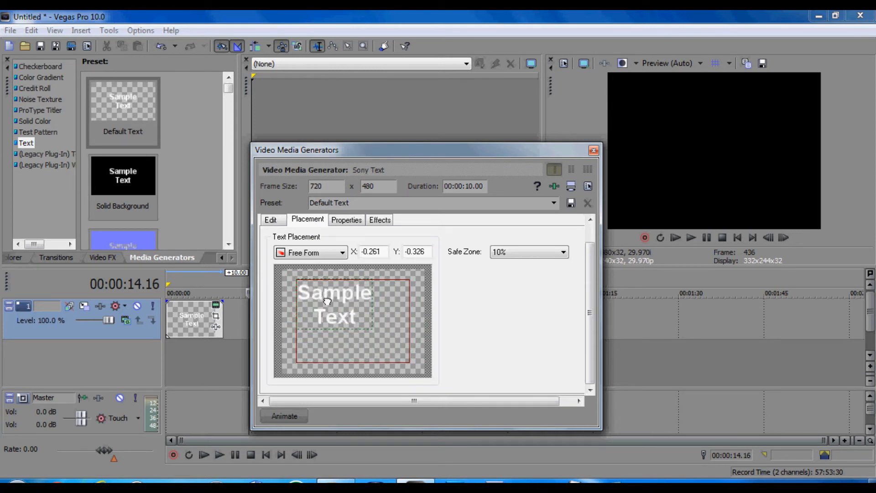
# Replace the sample text of the title with "Project 1".
pyautogui.click(271, 219)
pyautogui.doubleClick(420, 313)
pyautogui.press('Delete')
pyautogui.doubleClick(426, 323)
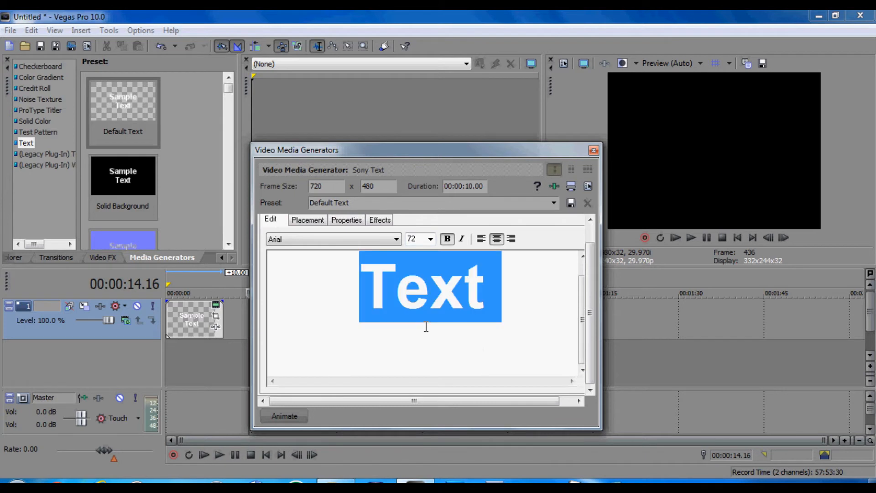
pyautogui.write('Project1')
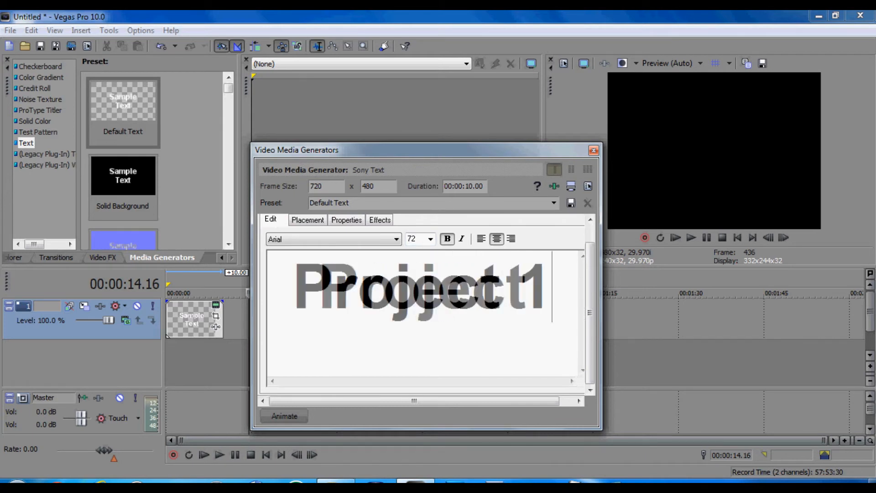
pyautogui.press('BackSpace')
pyautogui.write('1')
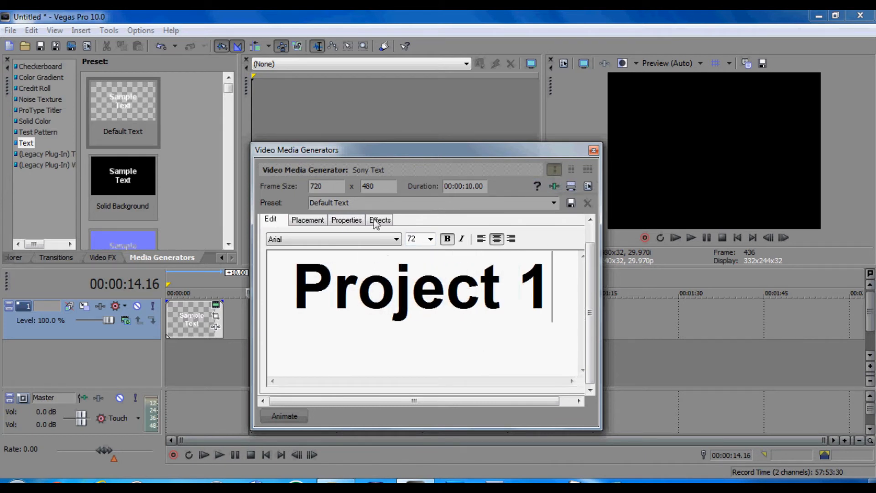
# Move the title text lower in the frame, close its generator settings and select the text event on the timeline.
pyautogui.click(308, 220)
pyautogui.moveTo(342, 302); pyautogui.dragTo(370, 354)
pyautogui.click(271, 219)
pyautogui.click(593, 150)
pyautogui.click(193, 314)
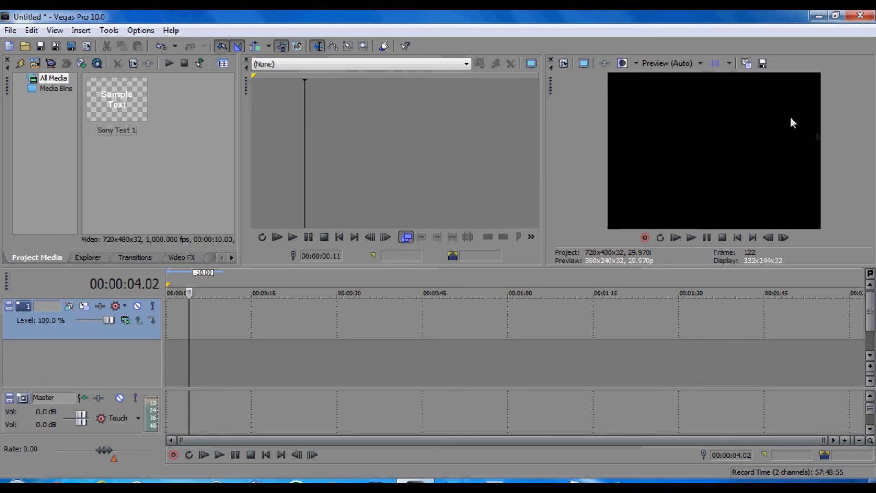
# Import "Battlefield 3 - My Life Trailer (Actual Game Footage).wmv" and "Red Faction Armageddon Official Ruin Mode Trailer [HD].mp4" and place both on the timeline.
pyautogui.click(10, 31)
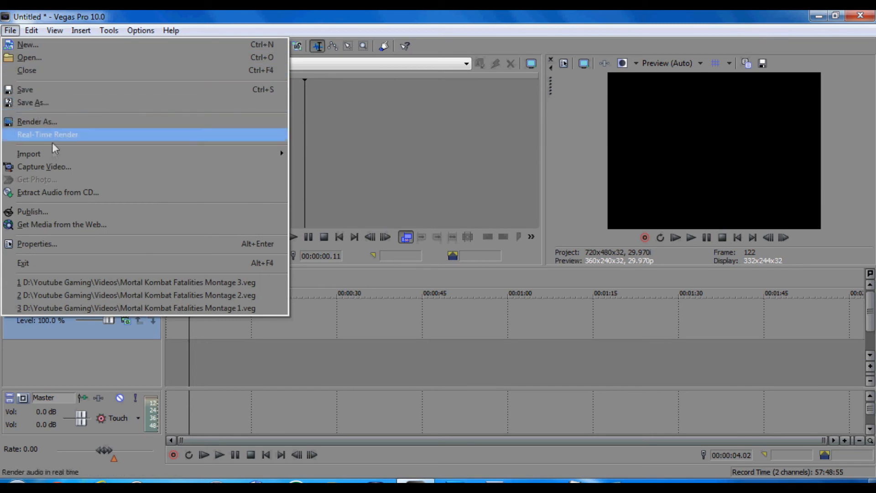
pyautogui.moveTo(51, 155)
pyautogui.click(301, 152)
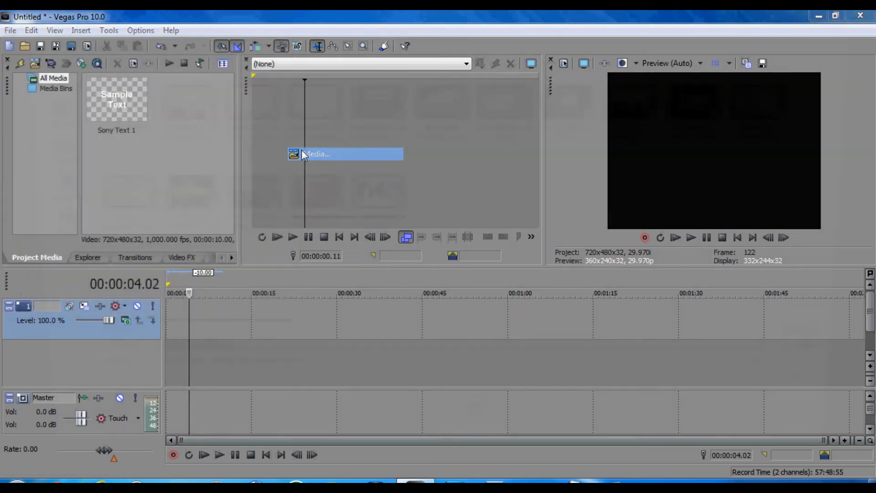
pyautogui.click(315, 113)
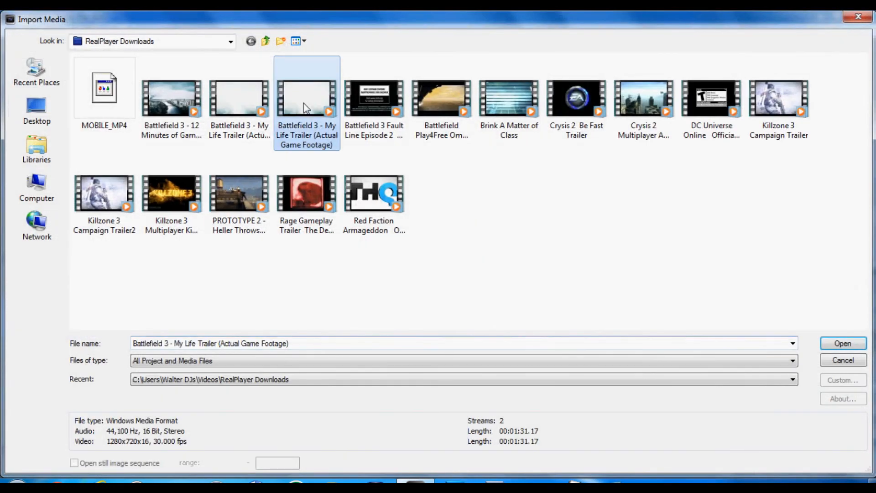
pyautogui.keyDown('ctrl'); pyautogui.click(383, 202); pyautogui.keyUp('ctrl')
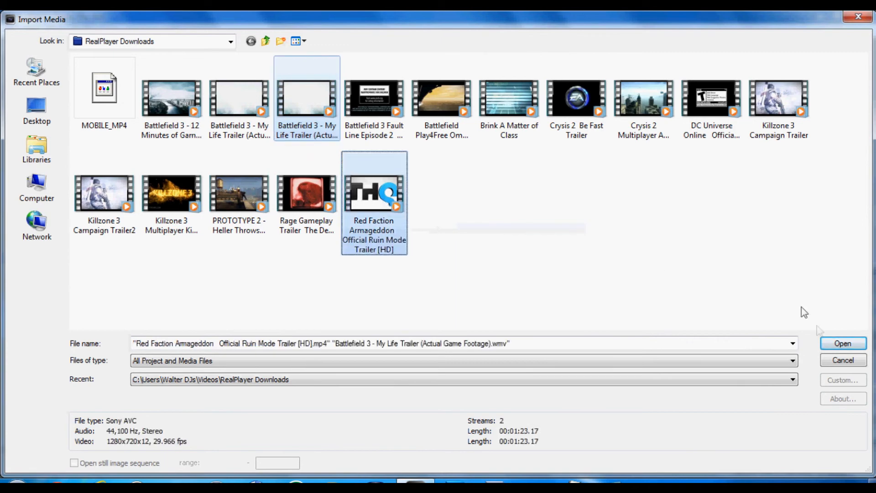
pyautogui.click(844, 343)
pyautogui.click(437, 240)
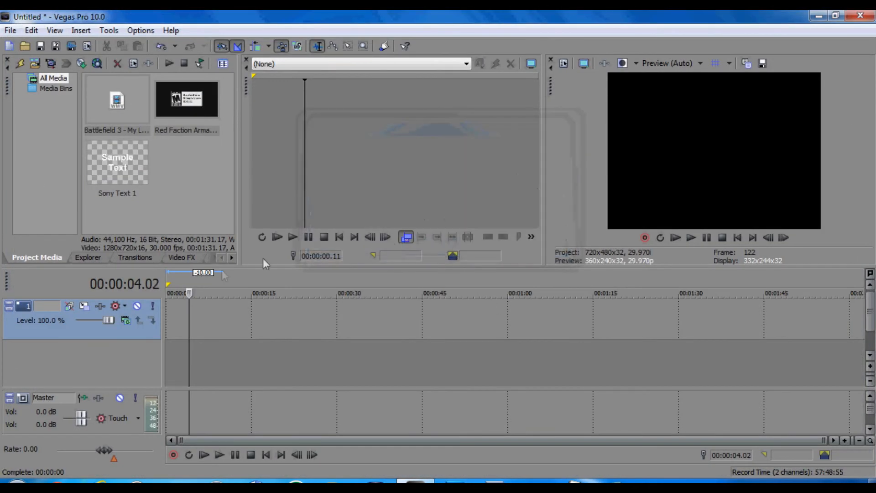
pyautogui.moveTo(115, 118); pyautogui.dragTo(195, 388)
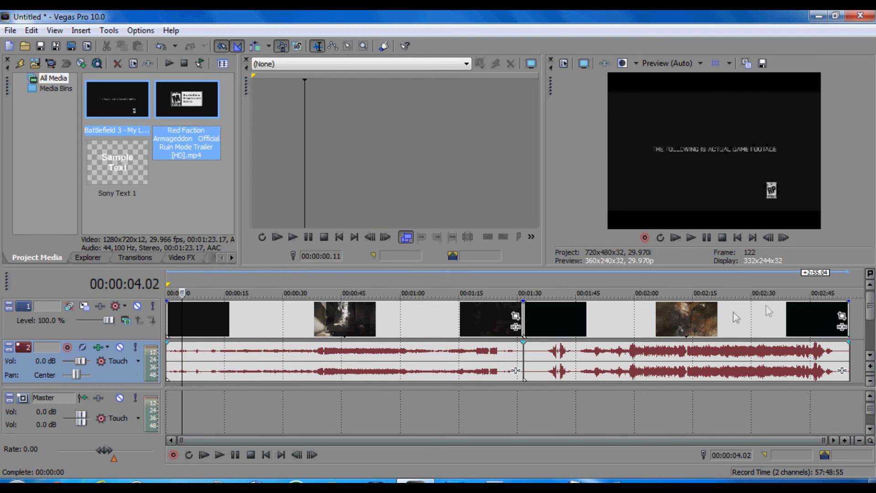
# Shrink track 1's video to about 402 by 268 with Track Motion and move it to the frame's upper left, about X -212, Y 147.
pyautogui.click(84, 307)
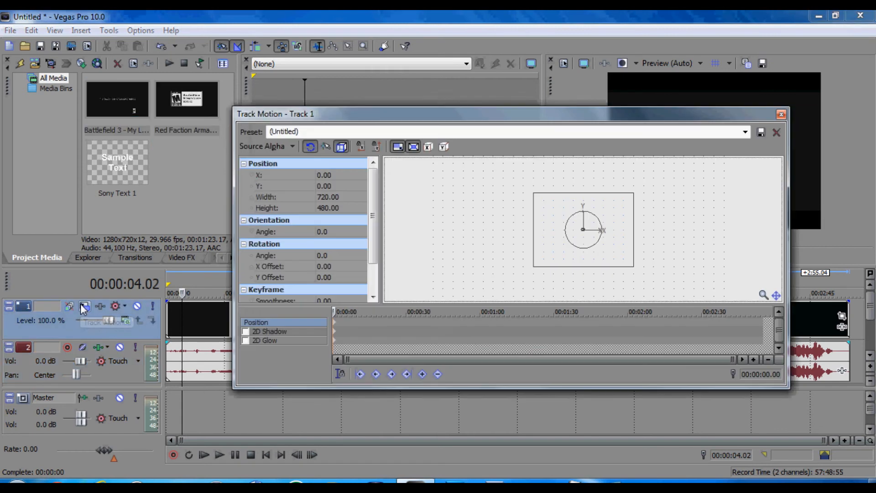
pyautogui.click(340, 146)
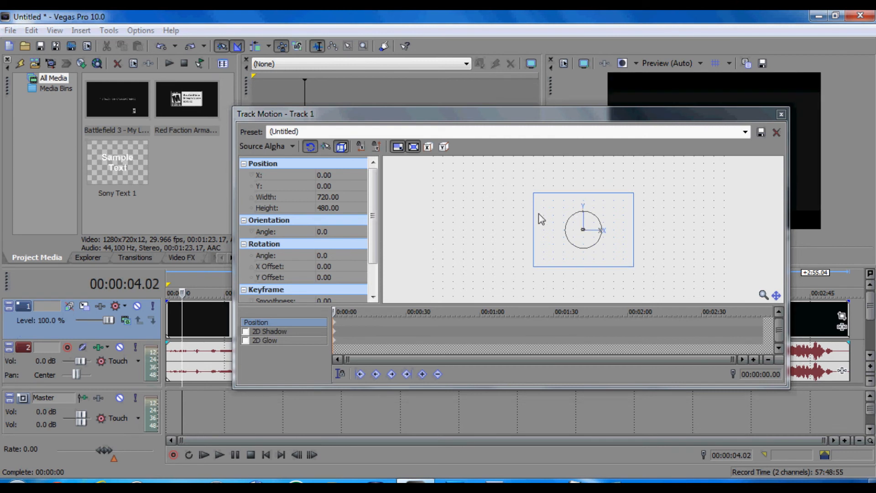
pyautogui.moveTo(585, 229); pyautogui.dragTo(568, 209)
pyautogui.moveTo(616, 246); pyautogui.dragTo(557, 213)
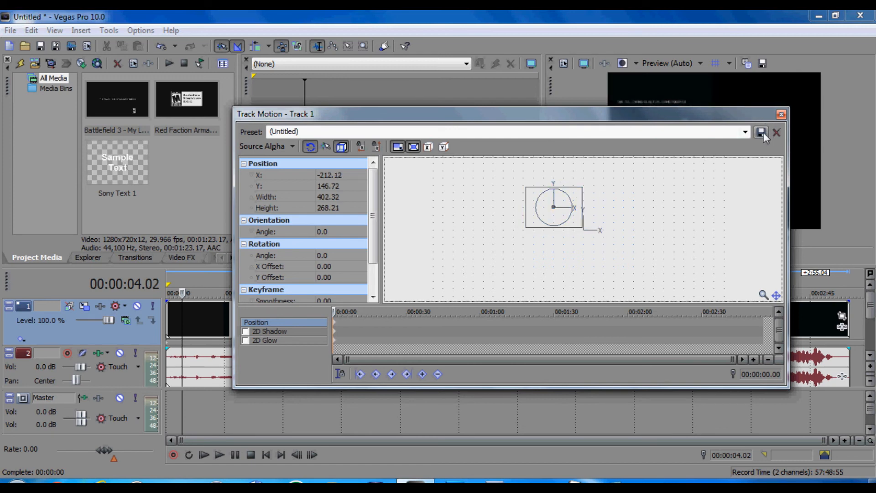
pyautogui.click(781, 114)
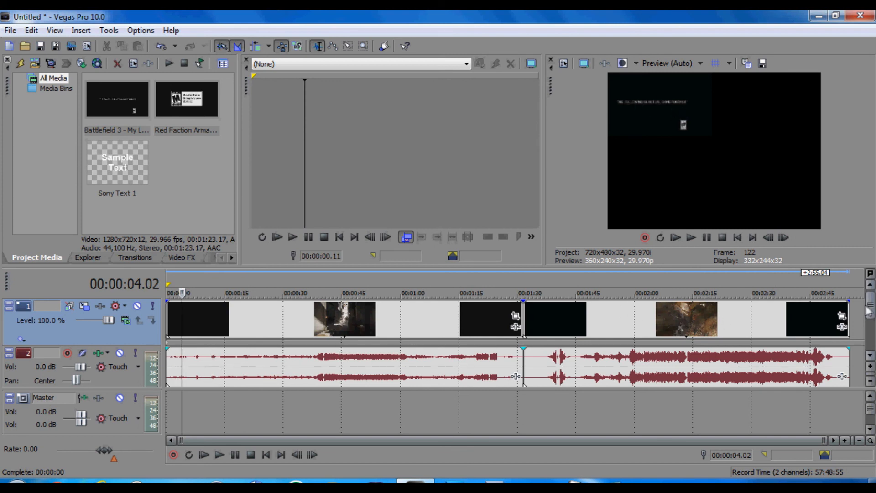
# Shrink track 3's video to about 399 by 266 with Track Motion and move it to the frame's lower right, about X 148, Y -105.
pyautogui.scroll(-2, 201, 317)
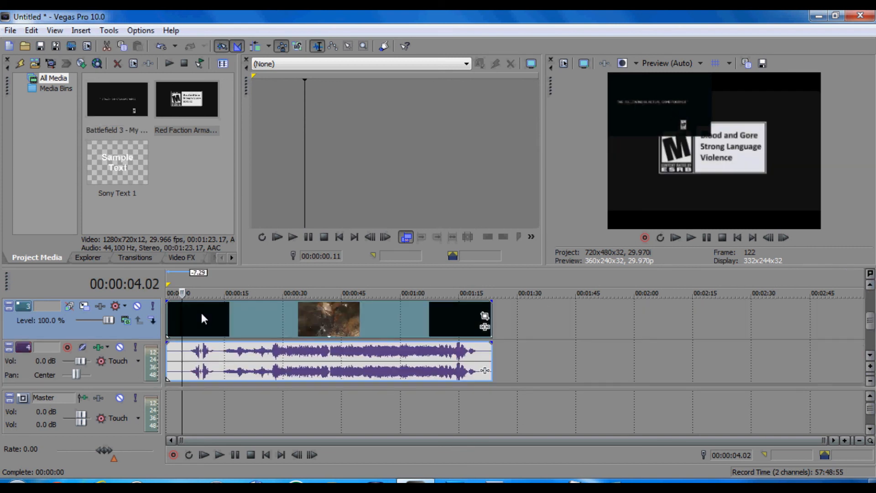
pyautogui.click(84, 309)
pyautogui.moveTo(533, 193); pyautogui.dragTo(595, 248)
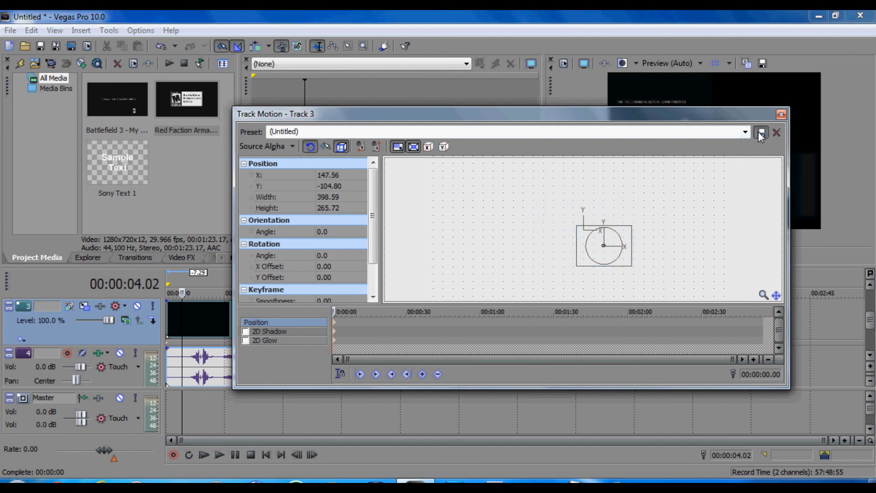
pyautogui.click(781, 113)
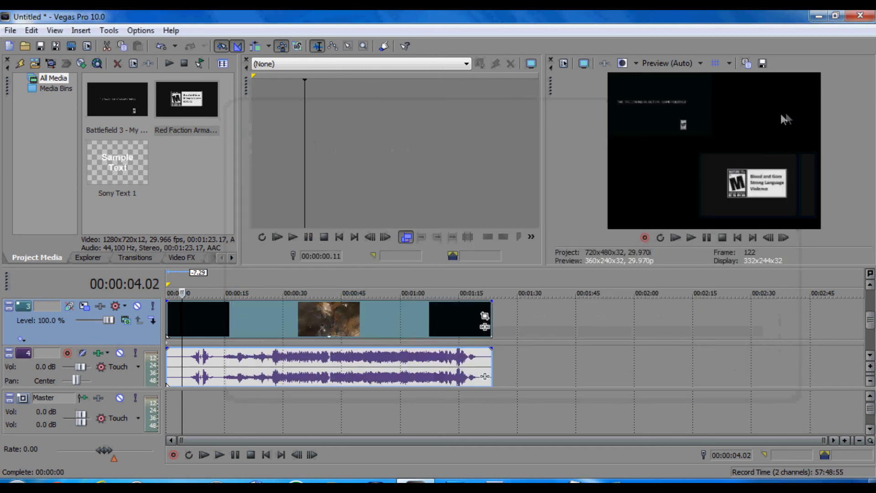